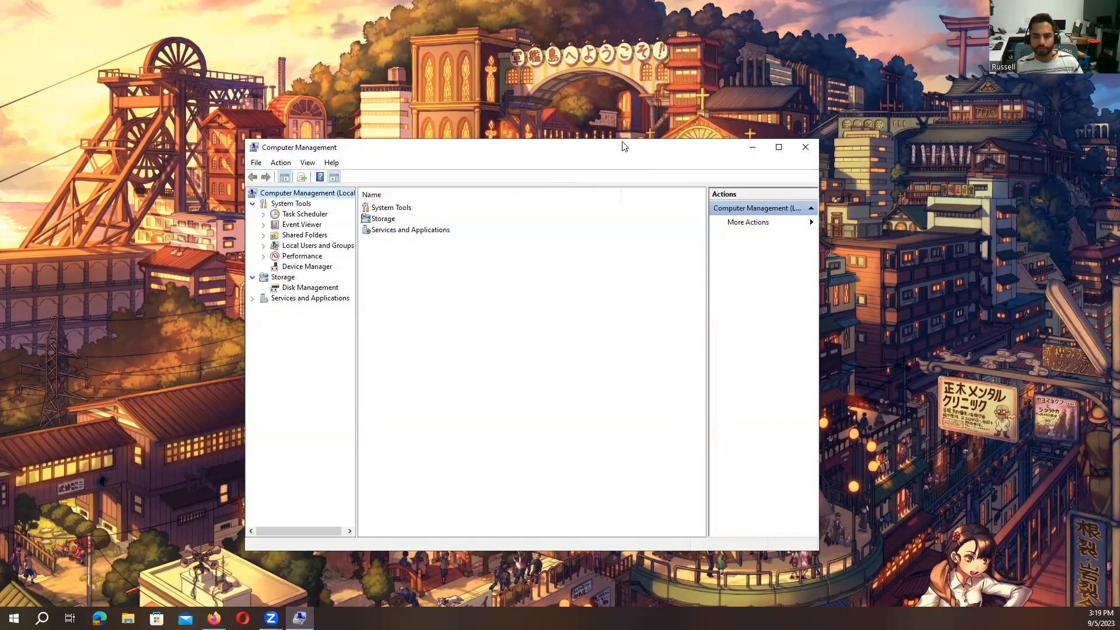
# View the user accounts under Local Users and Groups and close Computer Management
pyautogui.moveTo(618, 159); pyautogui.dragTo(667, 126)
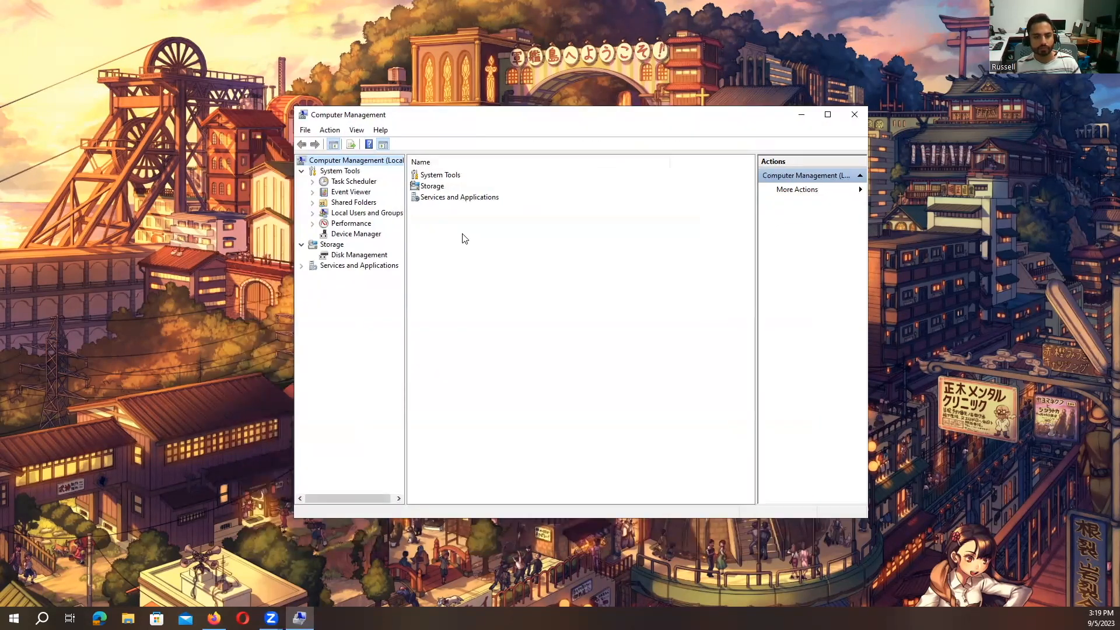
pyautogui.click(342, 215)
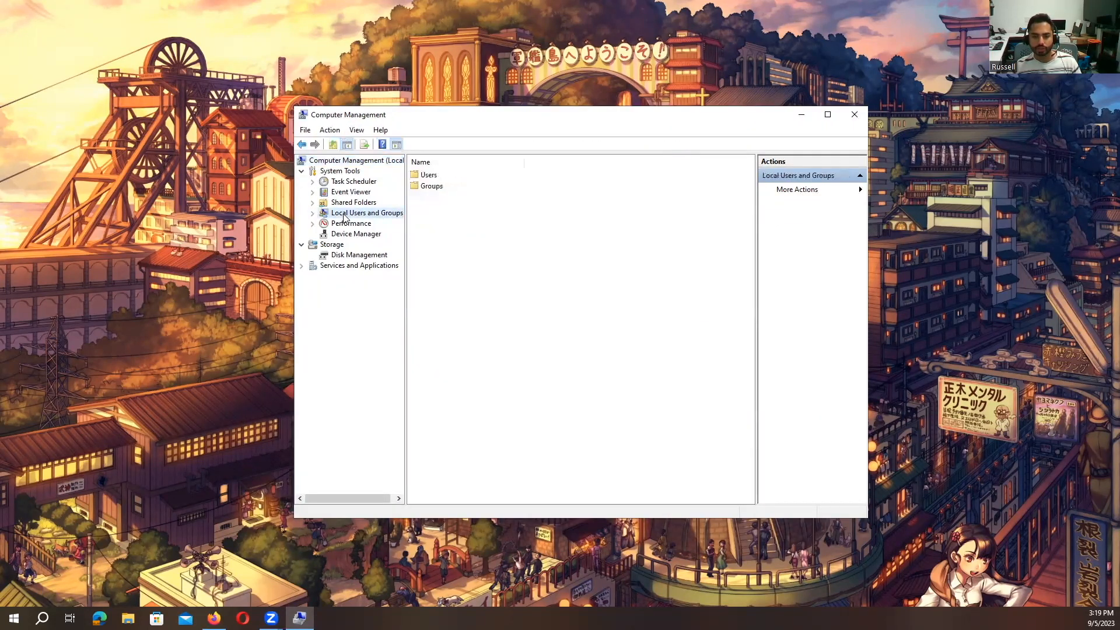
pyautogui.doubleClick(424, 176)
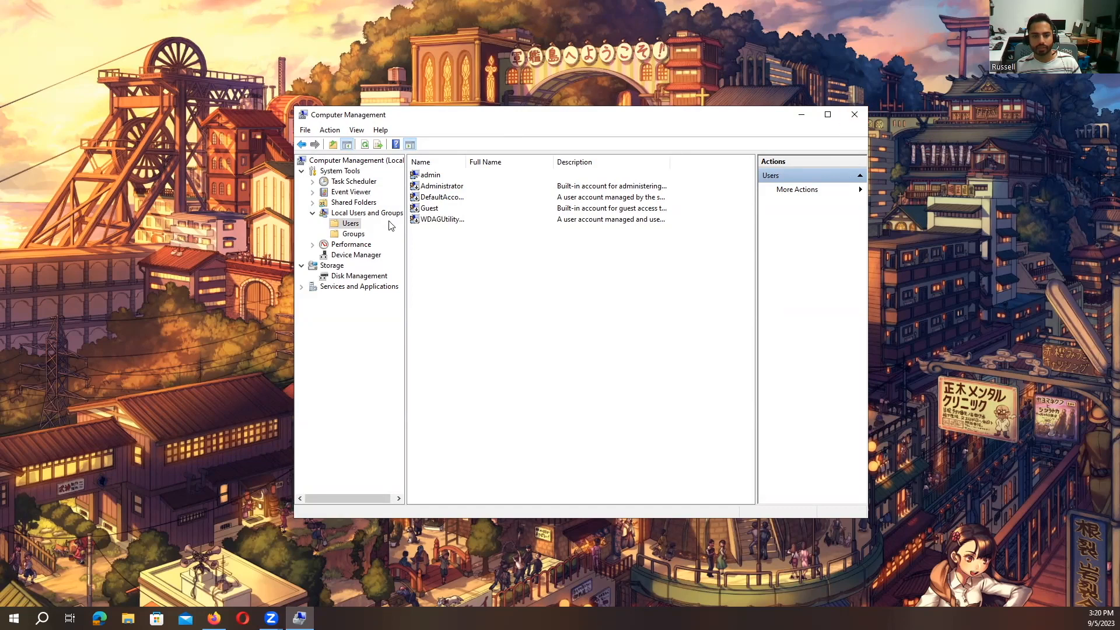
pyautogui.click(852, 114)
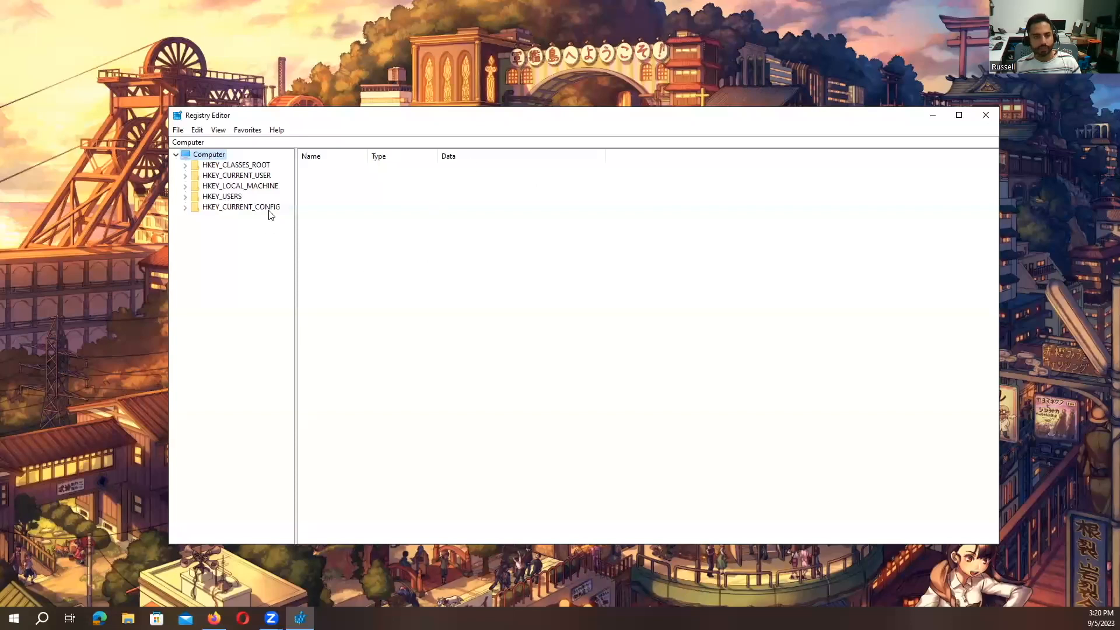
# In Registry Editor, open the key HKEY_LOCAL_MACHINE\SOFTWARE\Microsoft\Windows NT\CurrentVersion\Winlogon
pyautogui.doubleClick(215, 188)
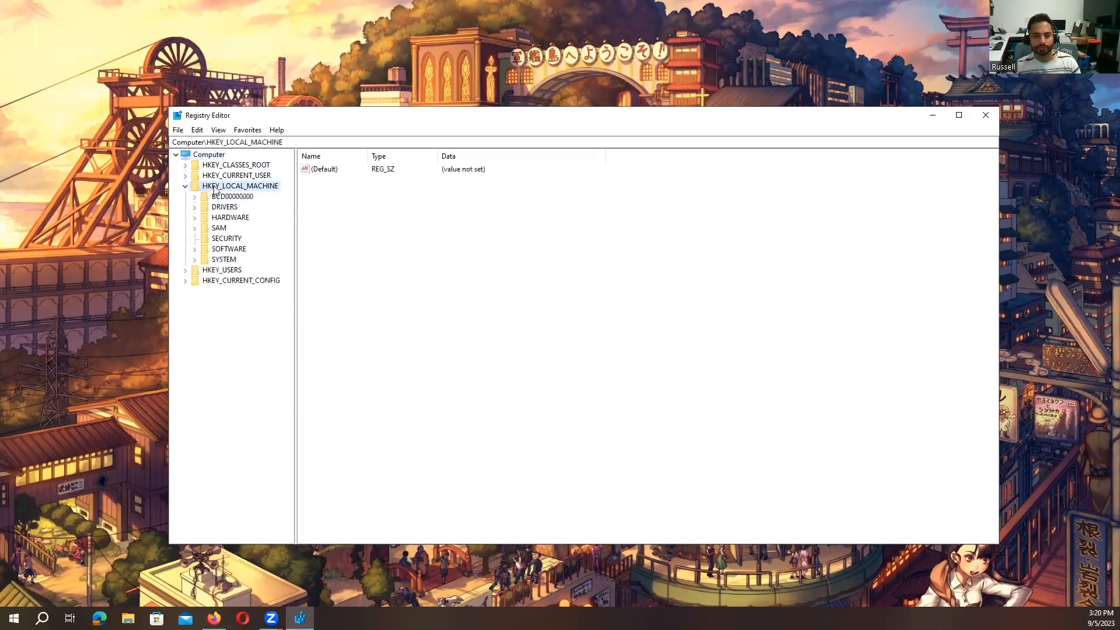
pyautogui.doubleClick(222, 249)
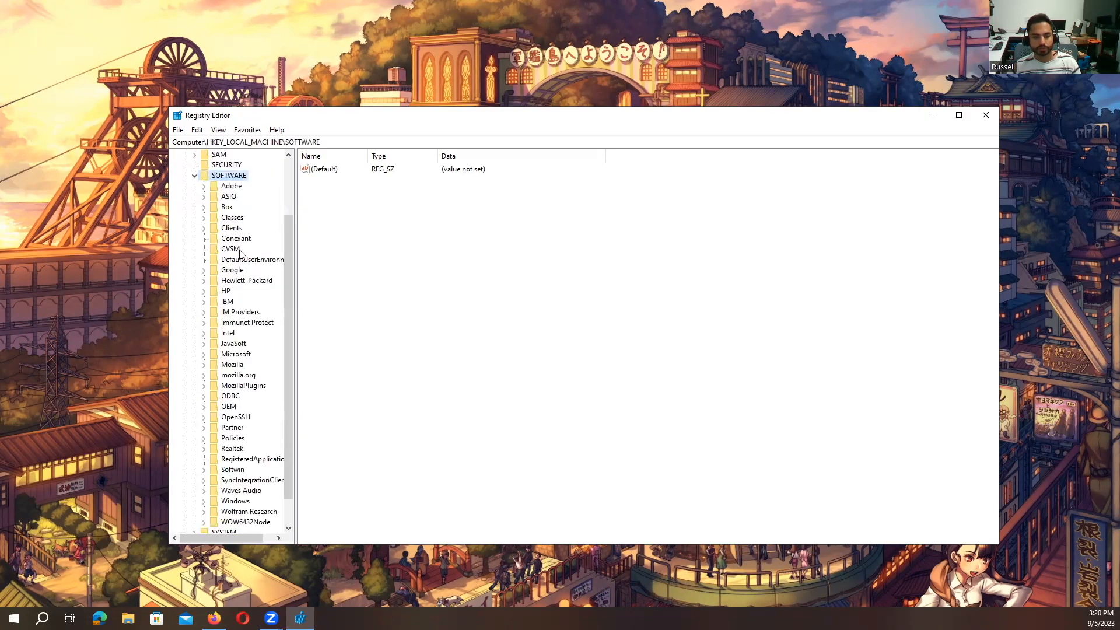
pyautogui.click(232, 354)
pyautogui.doubleClick(232, 354)
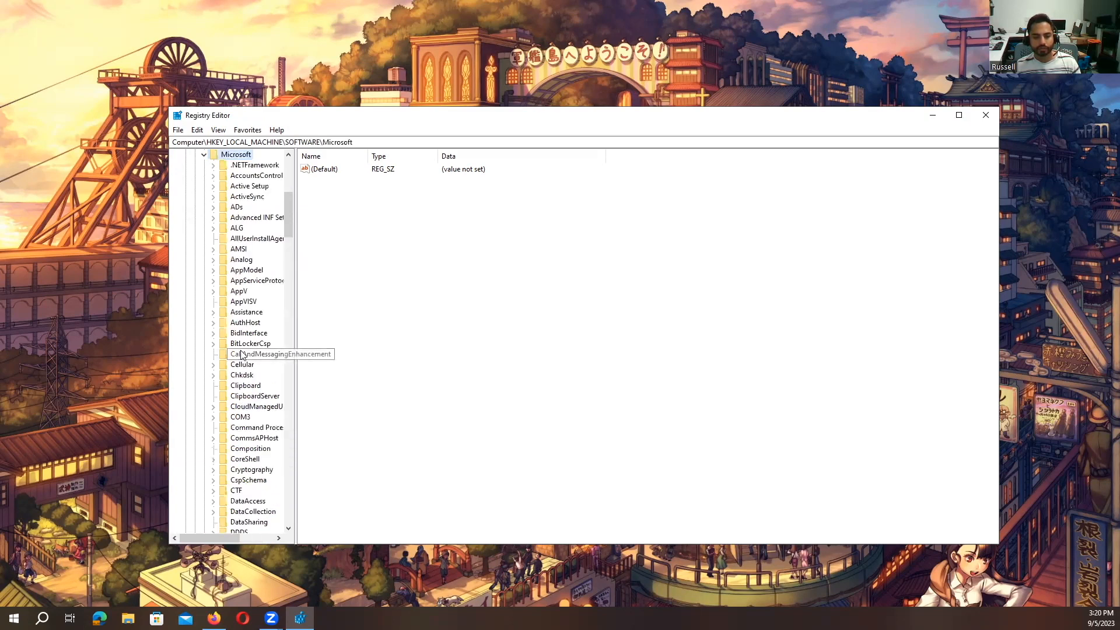
pyautogui.scroll(-4, 251, 344)
pyautogui.moveTo(291, 245); pyautogui.dragTo(280, 492)
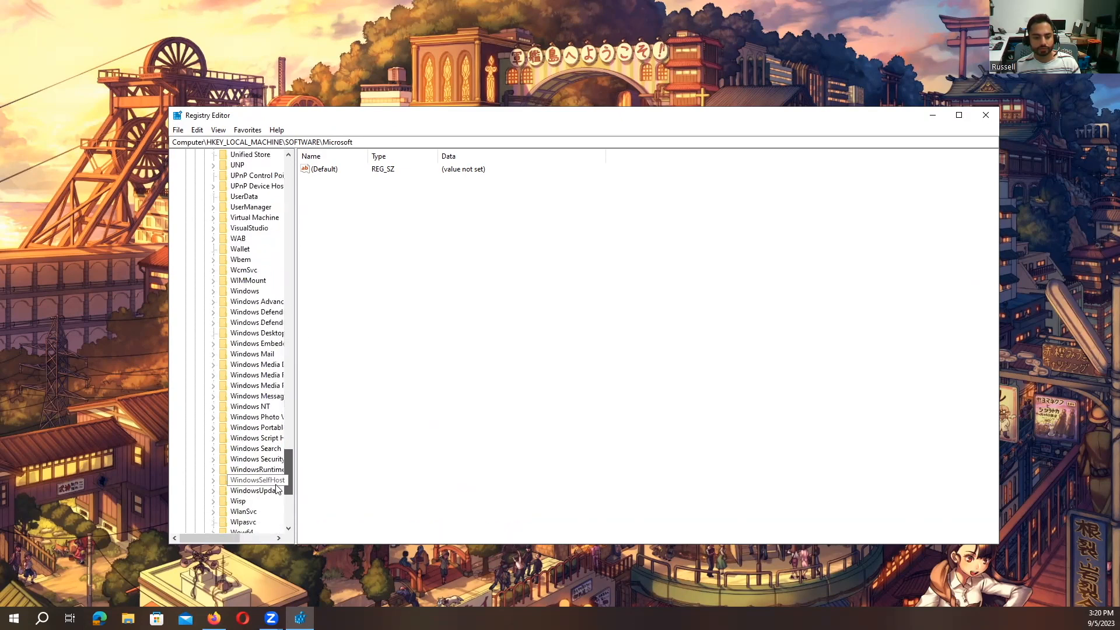
pyautogui.doubleClick(236, 408)
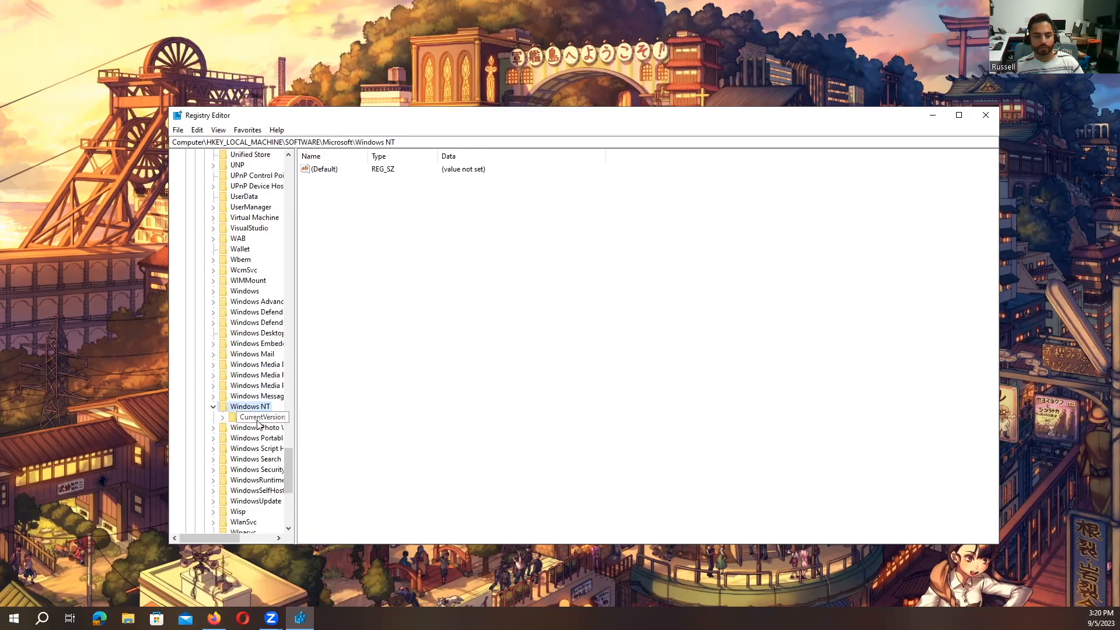
pyautogui.doubleClick(257, 418)
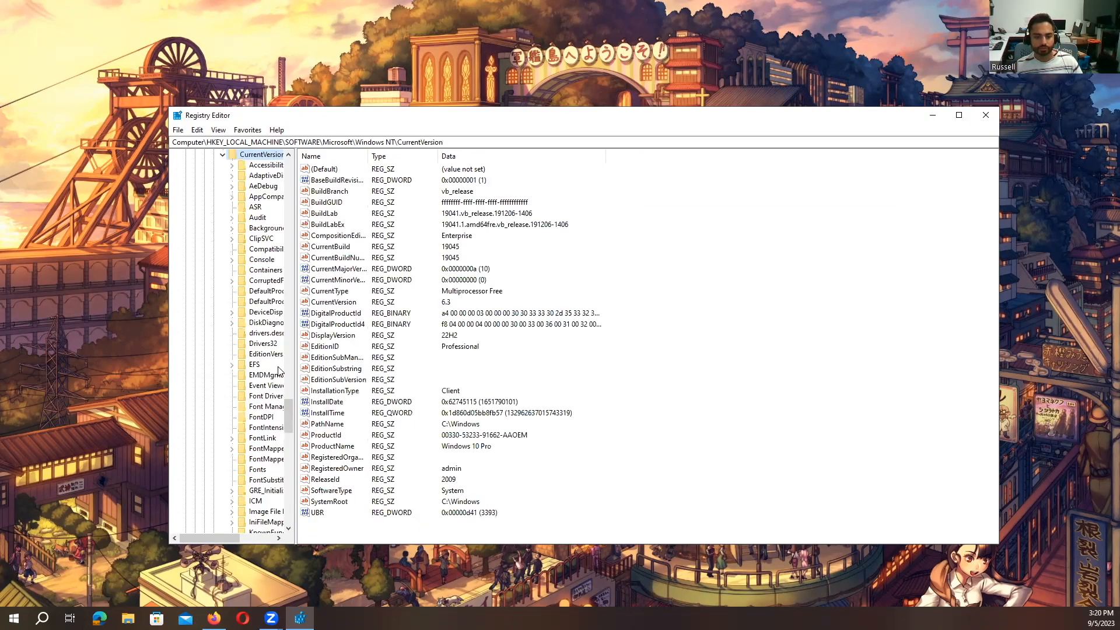
pyautogui.moveTo(286, 409); pyautogui.dragTo(285, 479)
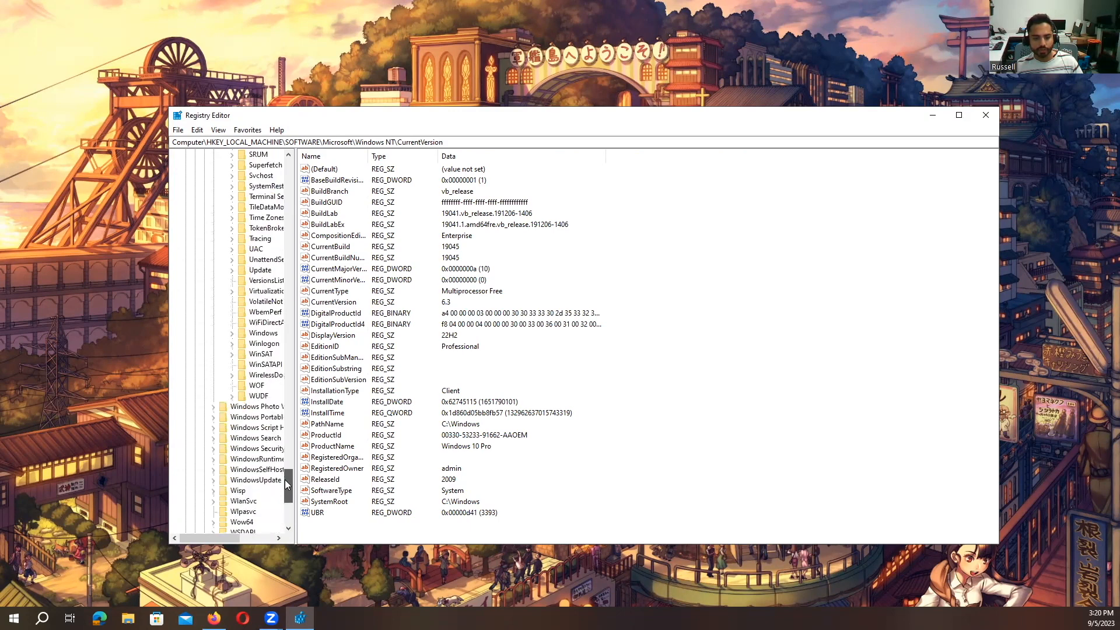
pyautogui.click(264, 344)
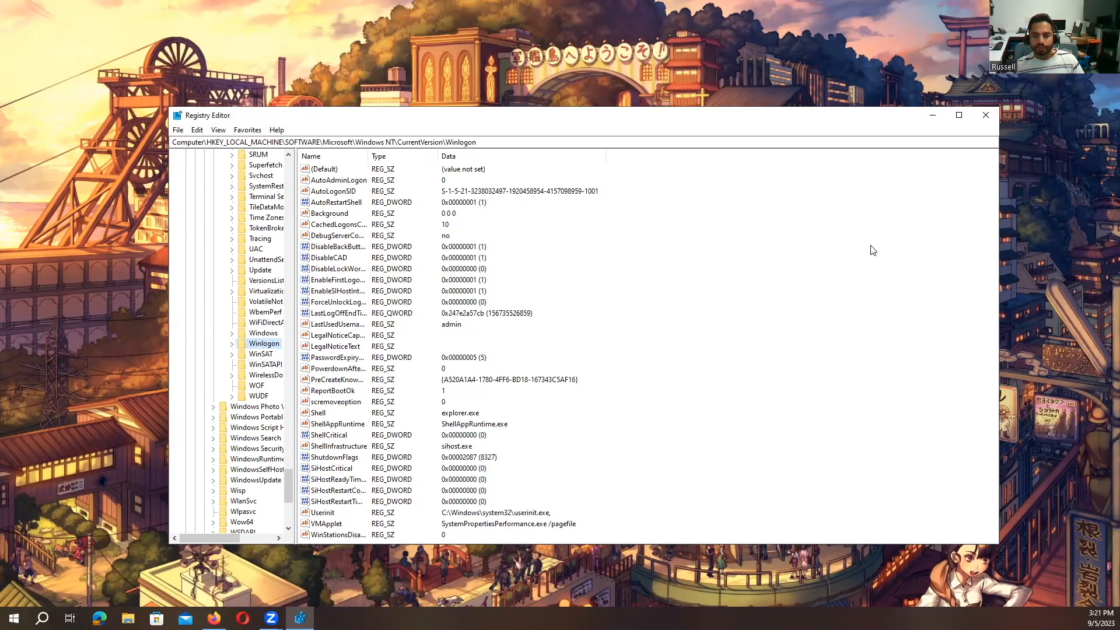
# Try to add a new string value named AutoAdminLogon to the Winlogon key
pyautogui.rightClick(684, 186)
pyautogui.moveTo(738, 193)
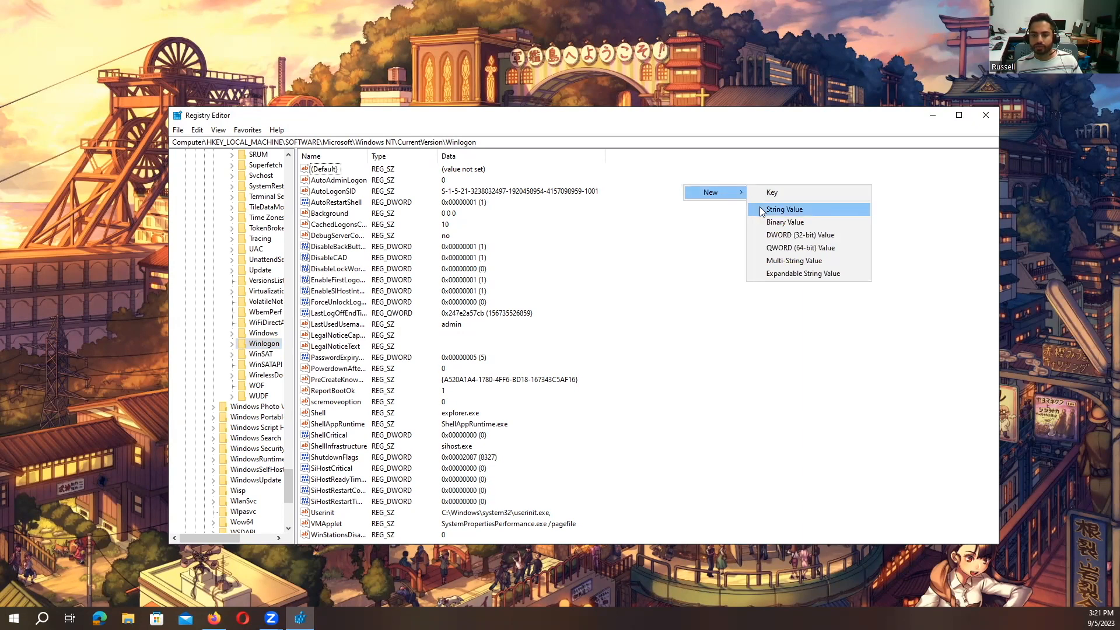
pyautogui.click(760, 208)
pyautogui.write('AutoAd')
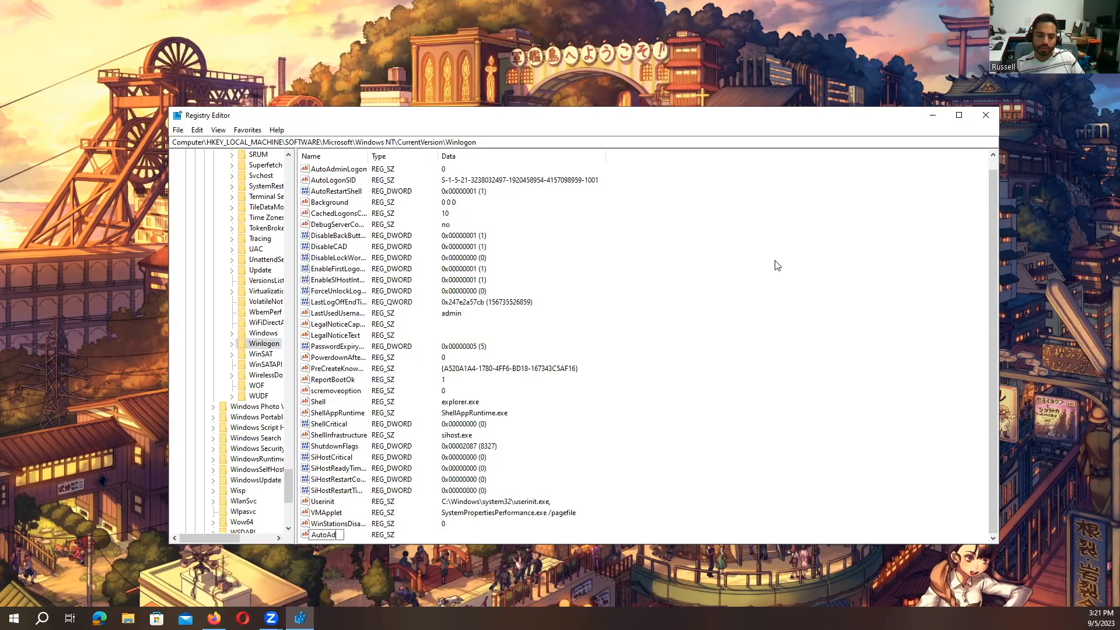
pyautogui.write('minLogon')
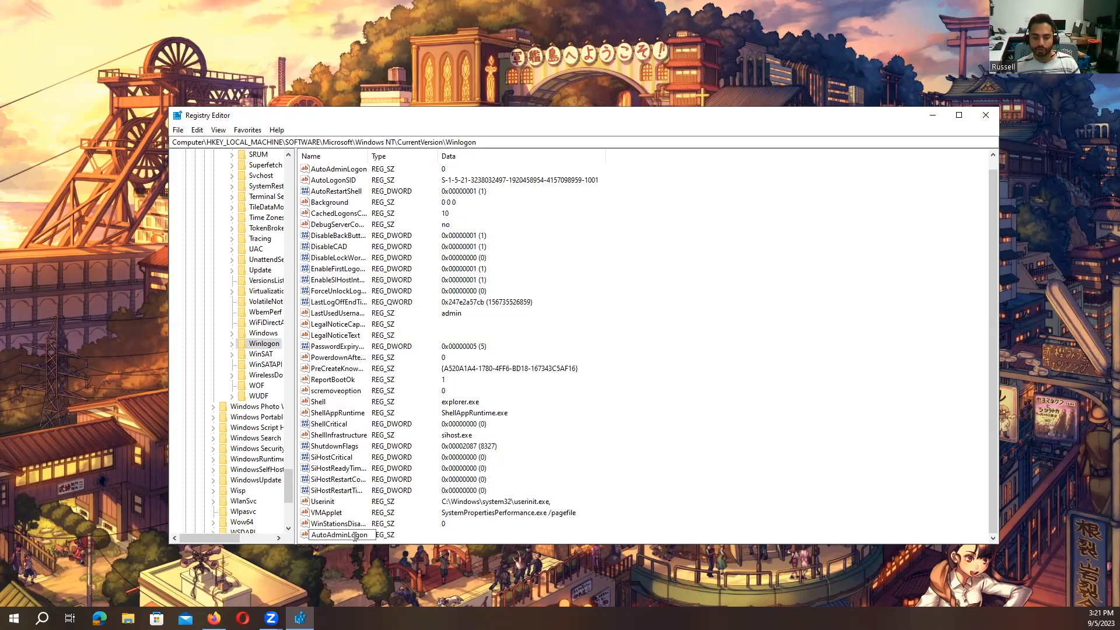
pyautogui.press('Return')
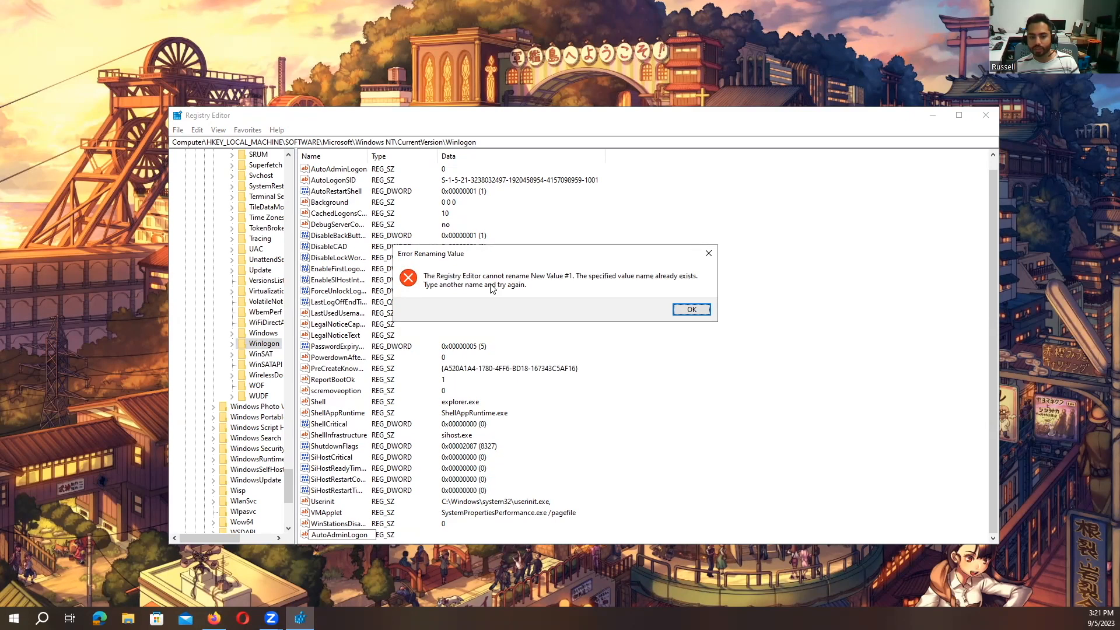
pyautogui.click(704, 311)
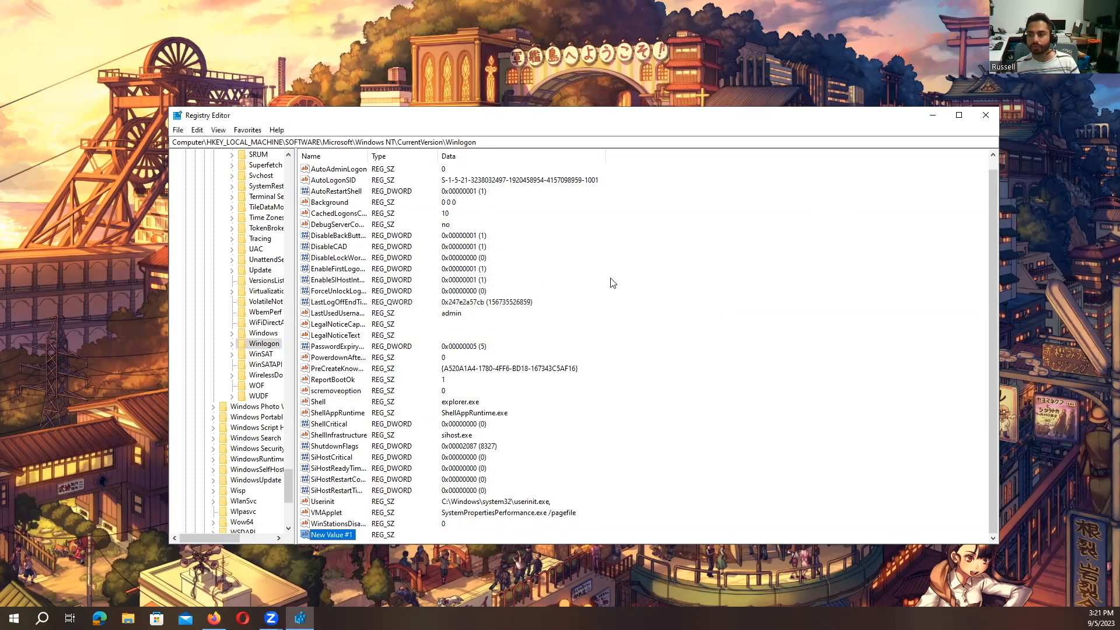
# Set the data of the existing AutoAdminLogon value in the Winlogon key to 1
pyautogui.click(325, 170)
pyautogui.doubleClick(326, 170)
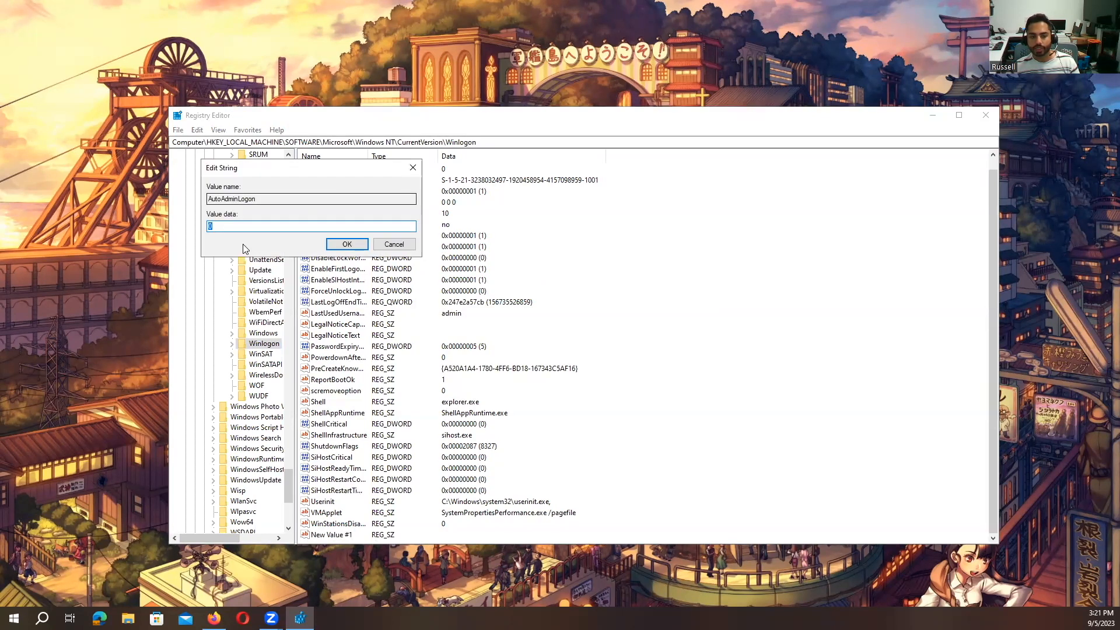
pyautogui.write('1')
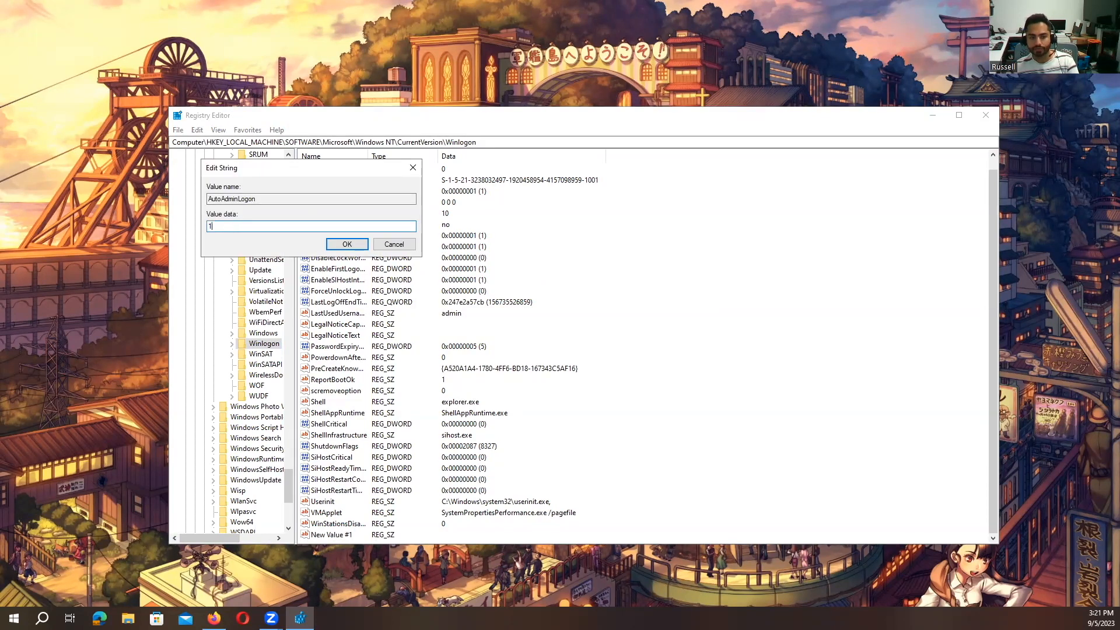
pyautogui.click(345, 244)
# Add a string value named DefaultUserName to the Winlogon key and set its data to admin
pyautogui.rightClick(672, 200)
pyautogui.moveTo(706, 207)
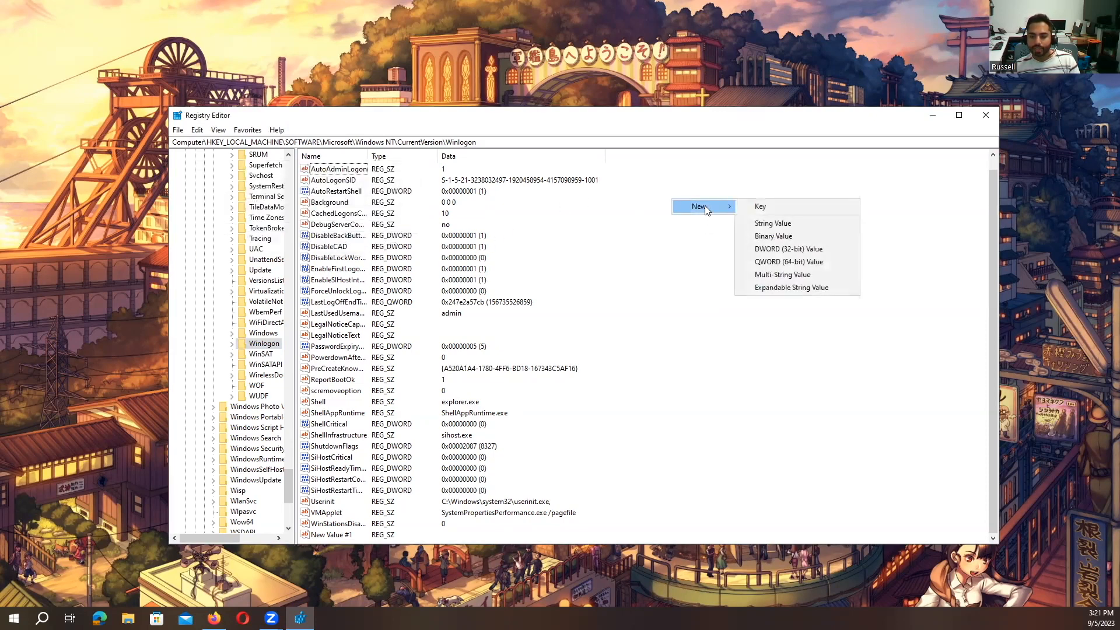
pyautogui.click(766, 223)
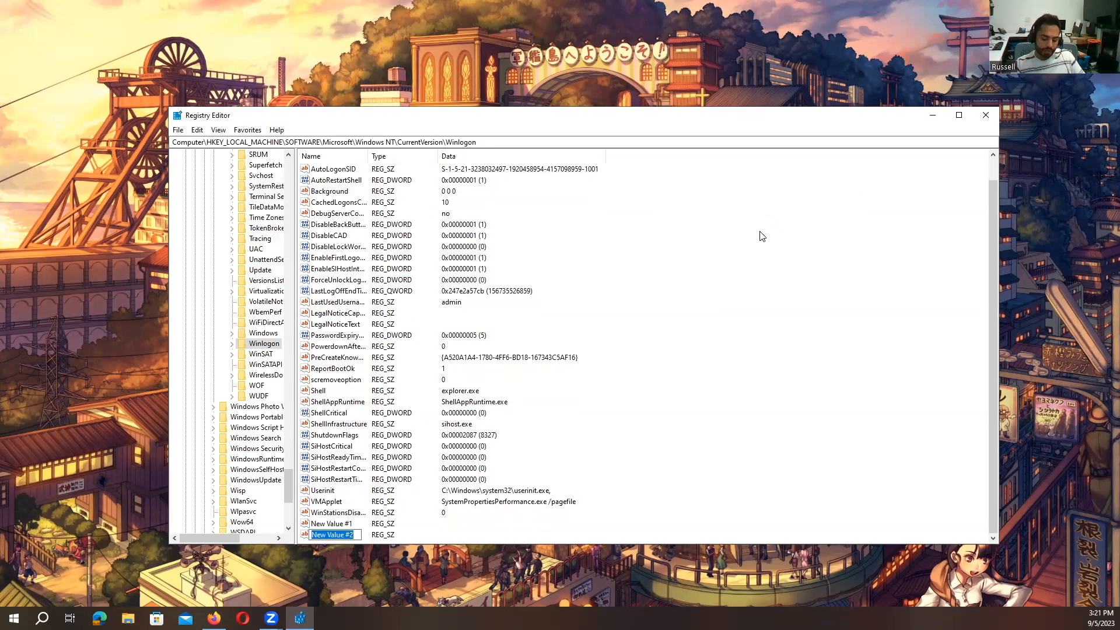
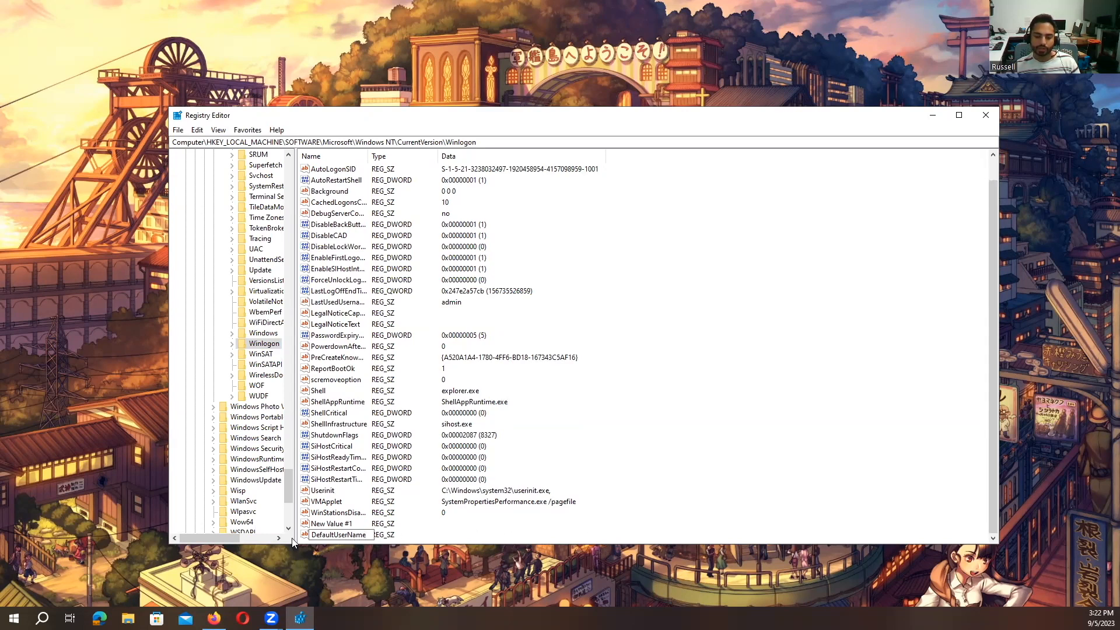
pyautogui.press('Return')
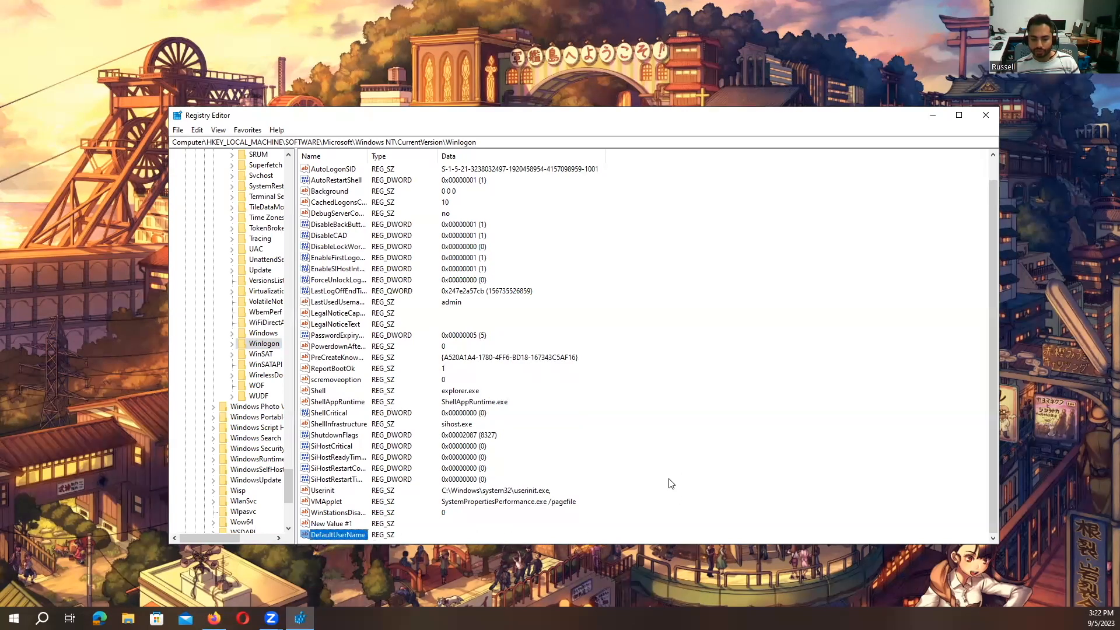
pyautogui.doubleClick(319, 535)
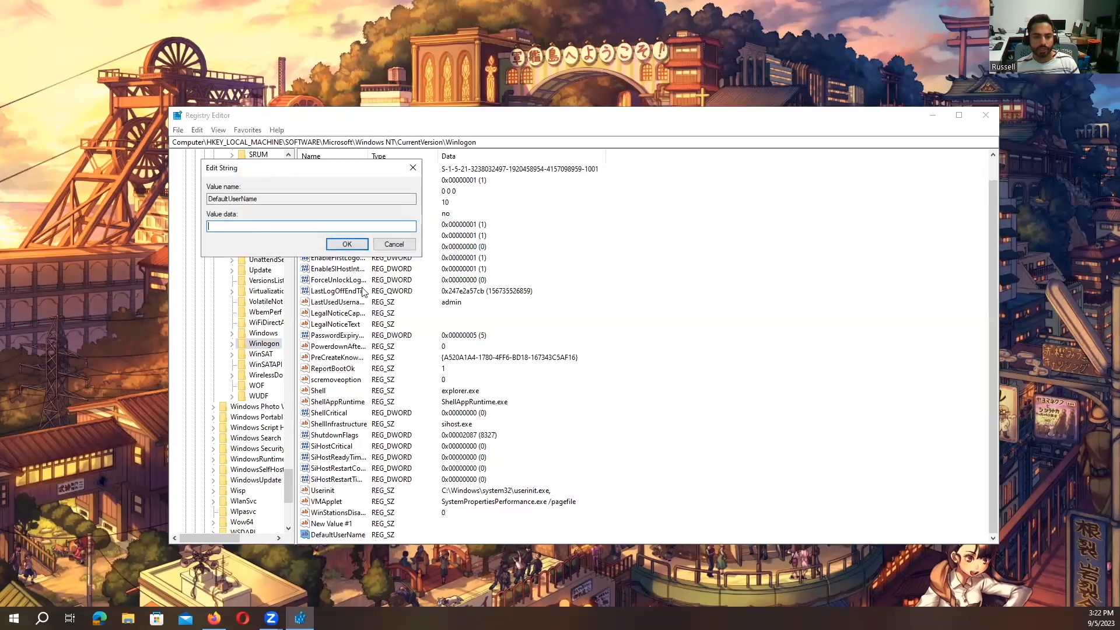
pyautogui.moveTo(341, 169); pyautogui.dragTo(527, 155)
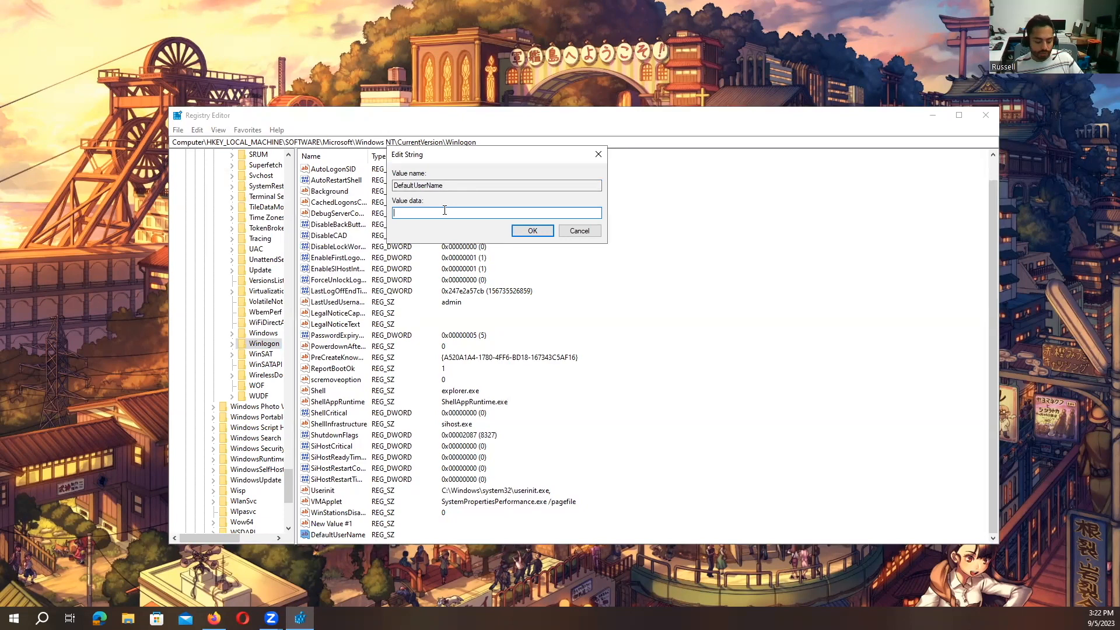
pyautogui.write('admin')
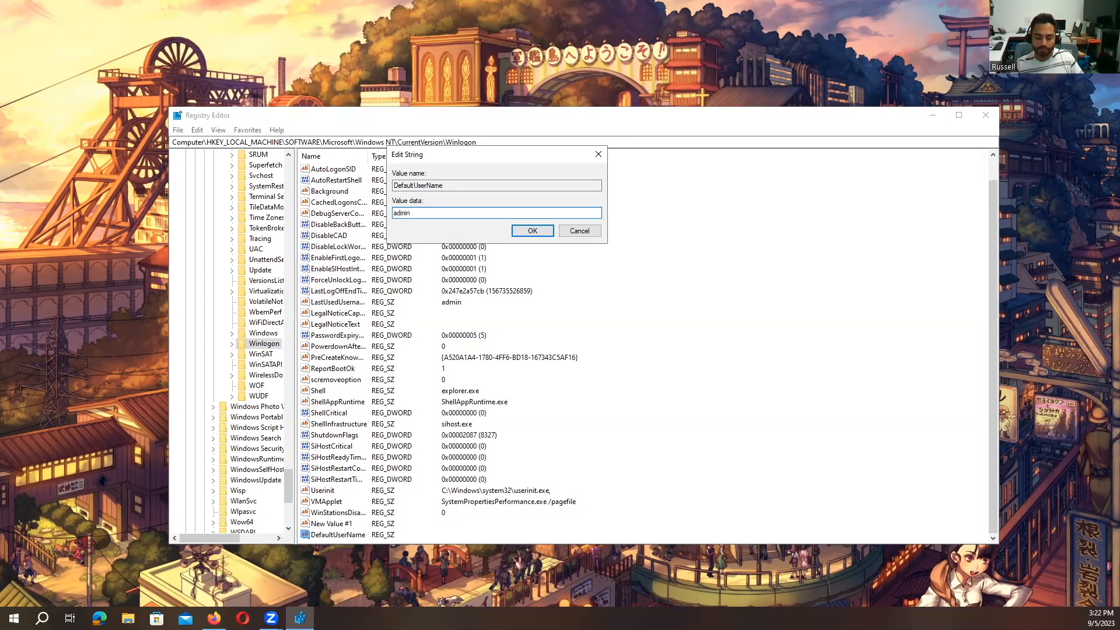
pyautogui.press('Return')
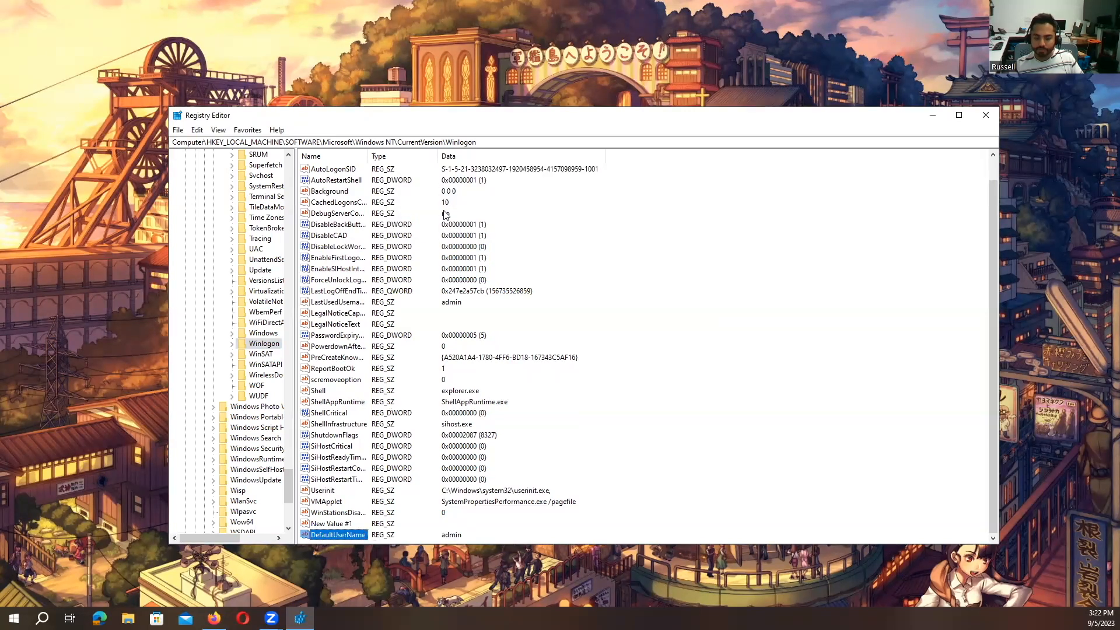
# Add a string value named DefaultPassword to the Winlogon key and leave its data empty
pyautogui.rightClick(676, 223)
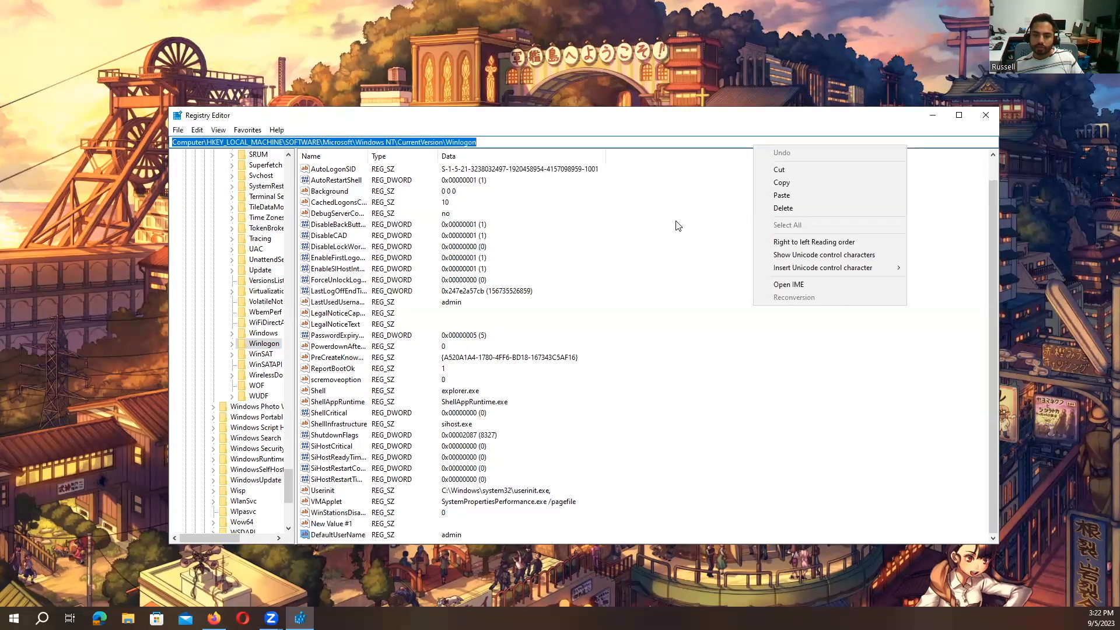
pyautogui.moveTo(712, 229)
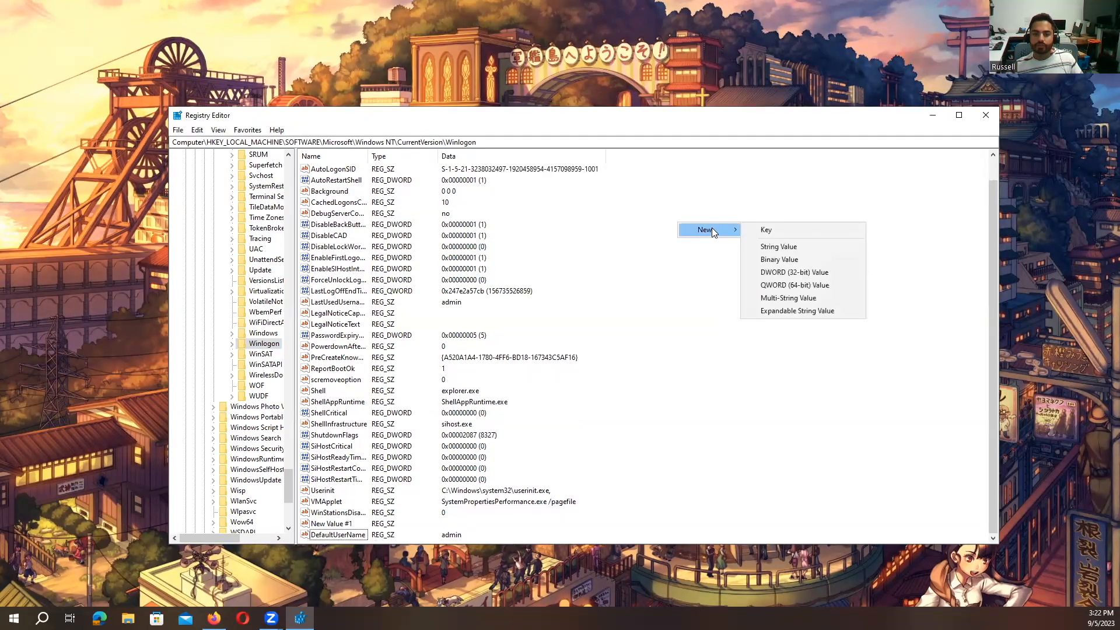
pyautogui.click(788, 245)
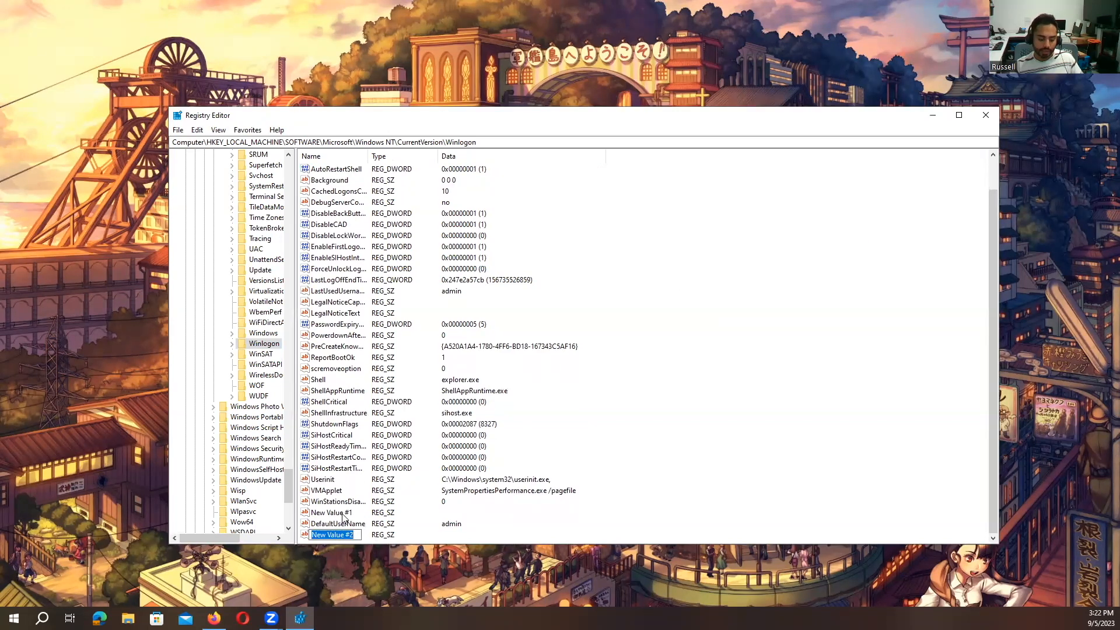
pyautogui.write('DefaultPassword')
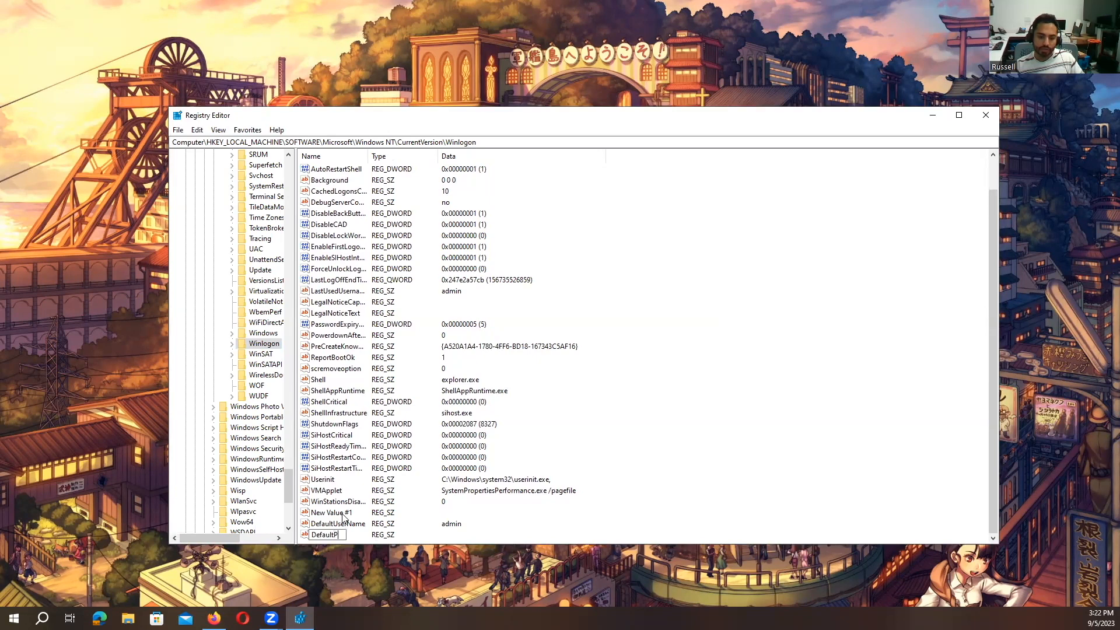
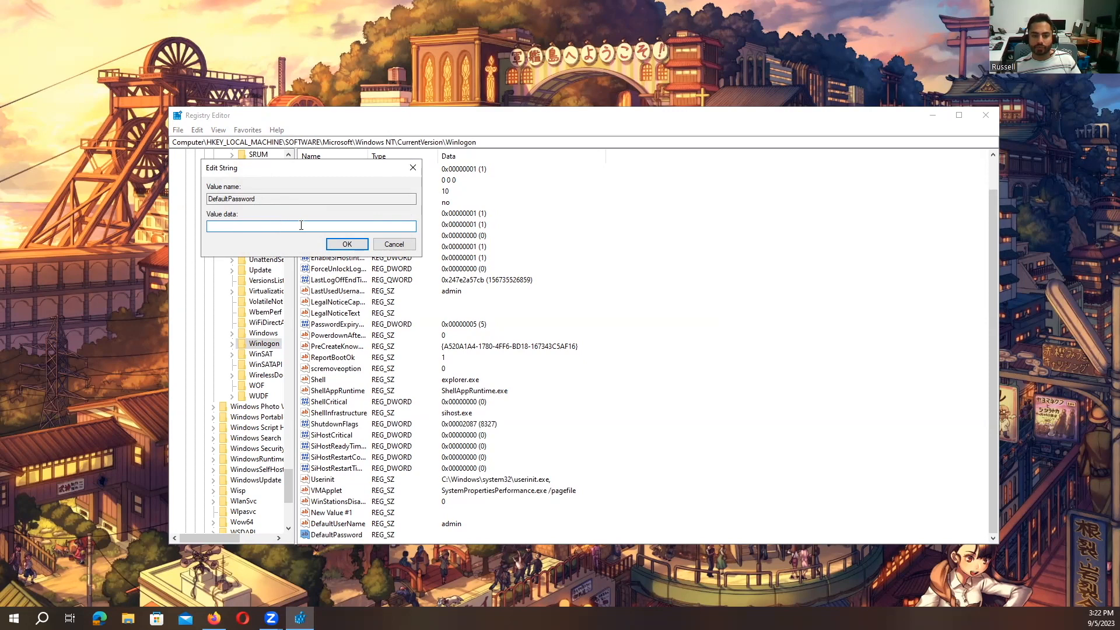
pyautogui.click(330, 249)
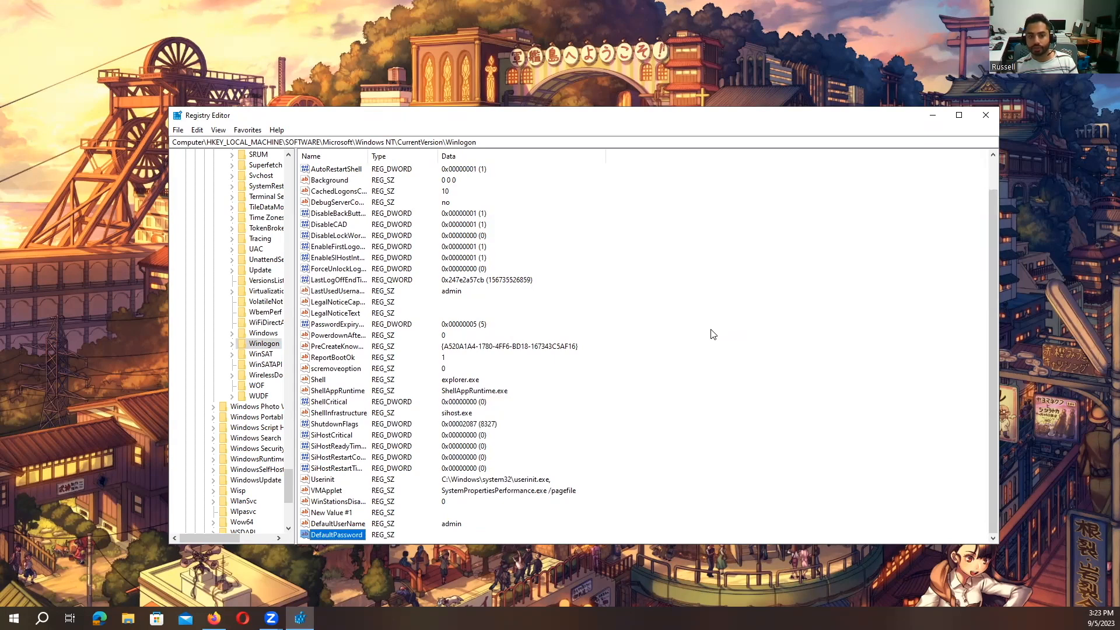
# Switch to Computer Management, open the Users folder under Local Users and Groups, and start adding a new user
pyautogui.press('super')
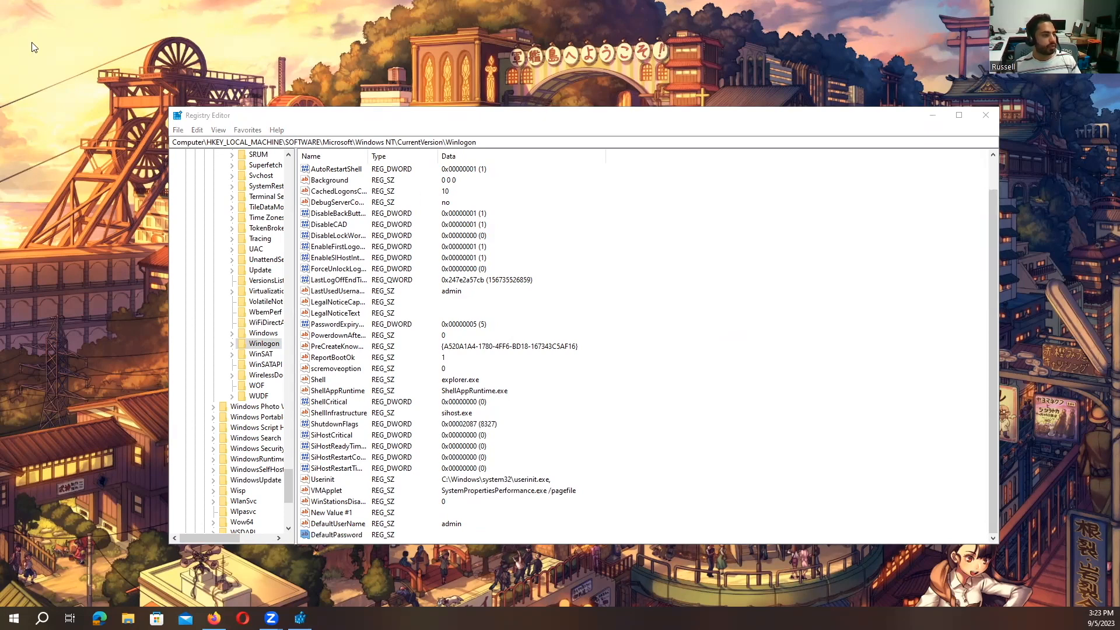
pyautogui.press('super+r')
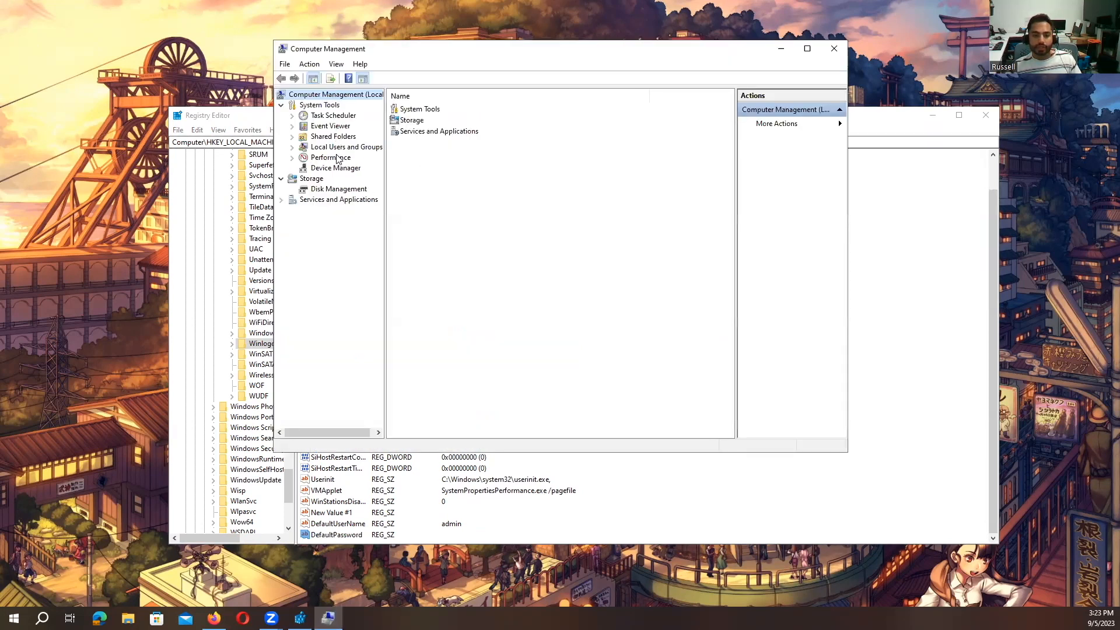
pyautogui.click(367, 149)
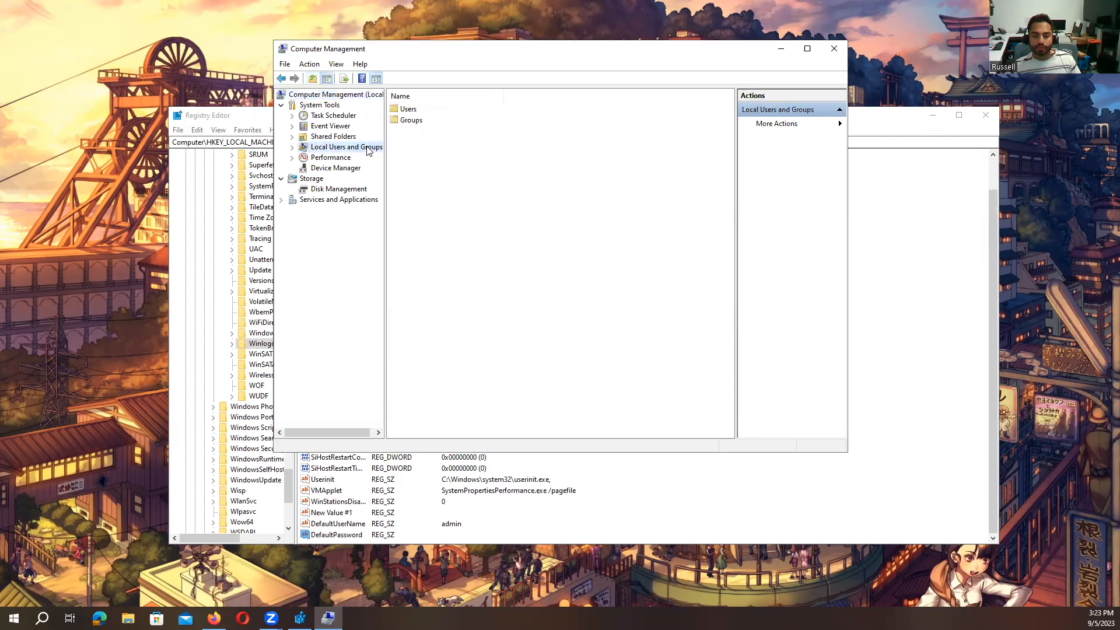
pyautogui.doubleClick(408, 111)
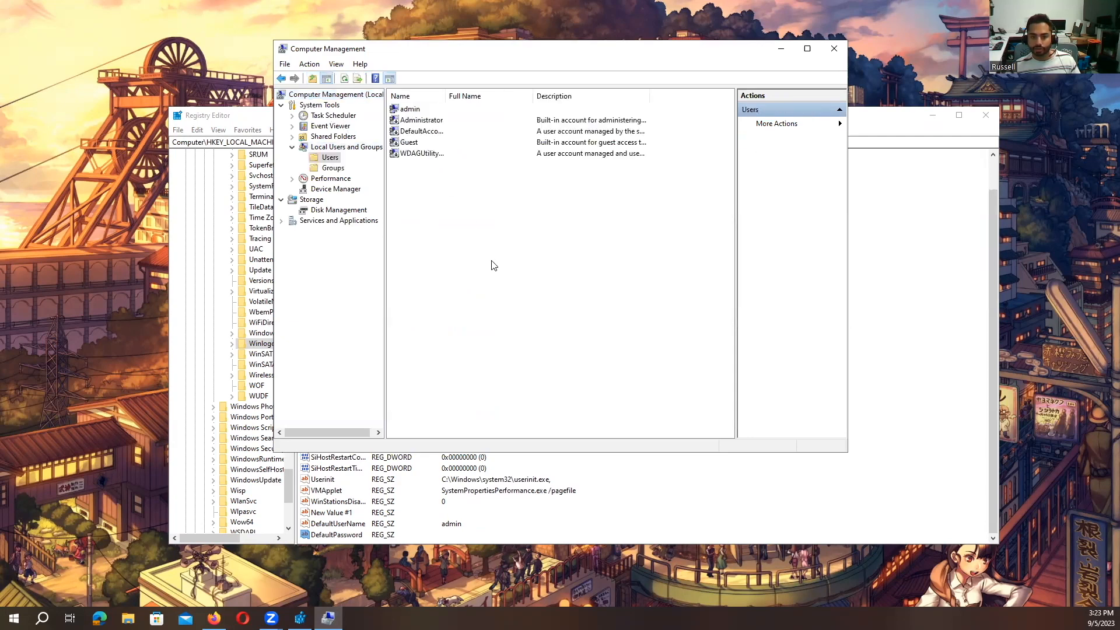
pyautogui.rightClick(481, 210)
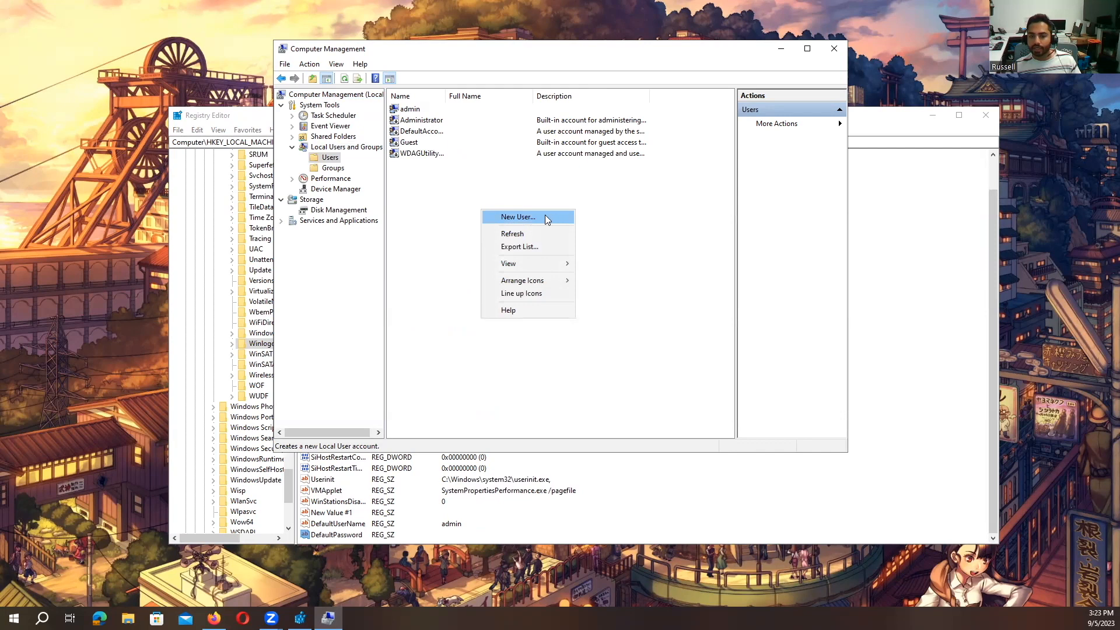